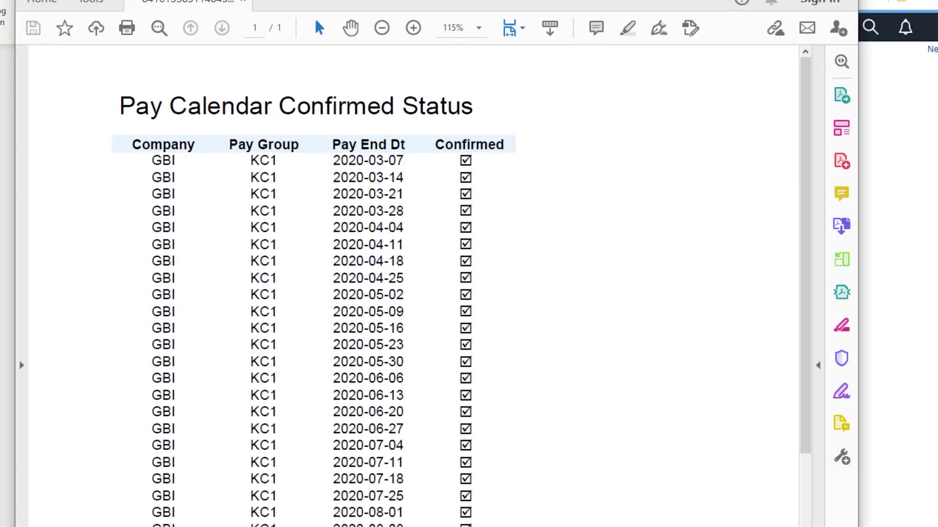
Step: Scroll the PDF report down to the 2020-09-19 and later rows with empty Confirmed boxes
{"action": "left_click", "coordinate": [112, 126]}
{"action": "scroll", "coordinate": [466, 251], "scroll_direction": "down", "scroll_amount": 3}
{"action": "scroll", "coordinate": [476, 270], "scroll_direction": "down", "scroll_amount": 3}
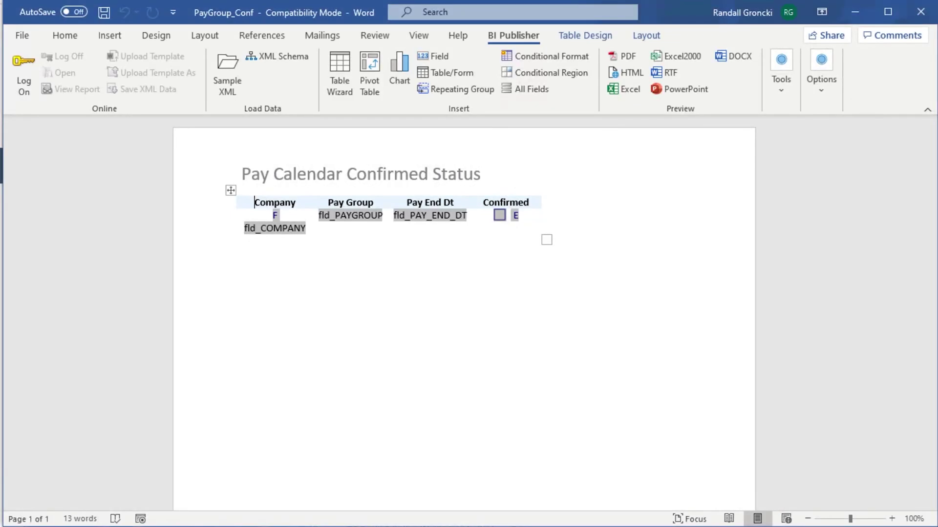
{"action": "key", "text": "ctrl+End"}
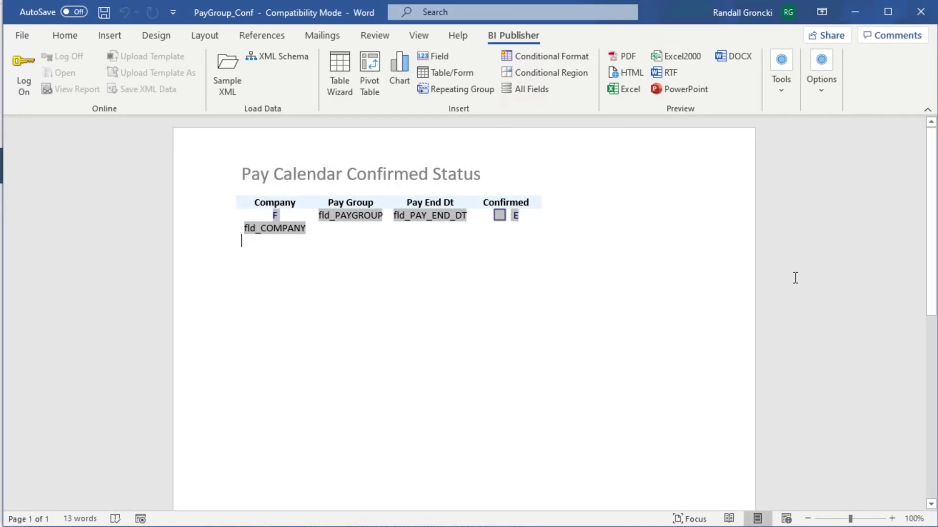
Step: Turn on the Developer tab under Main Tabs in Word Options' Customize Ribbon
{"action": "left_click", "coordinate": [22, 35]}
{"action": "left_click", "coordinate": [35, 500]}
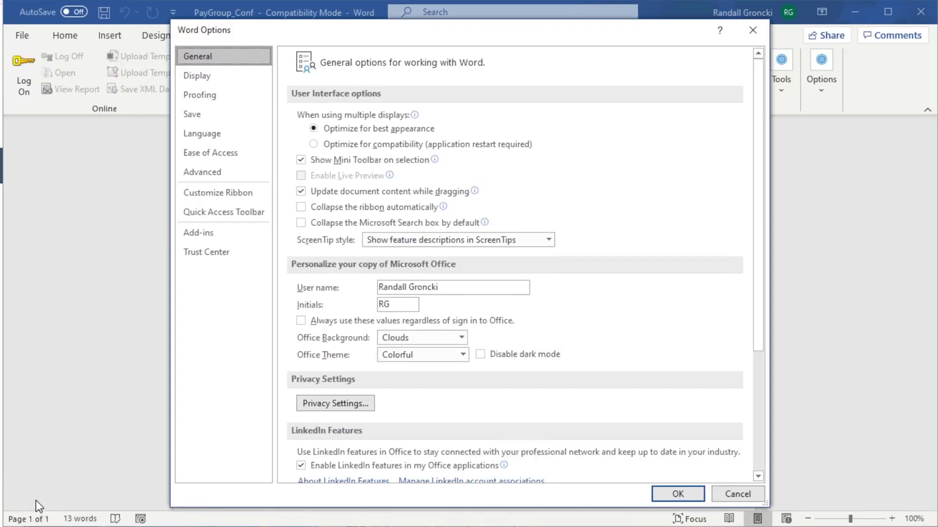
{"action": "left_click", "coordinate": [202, 192]}
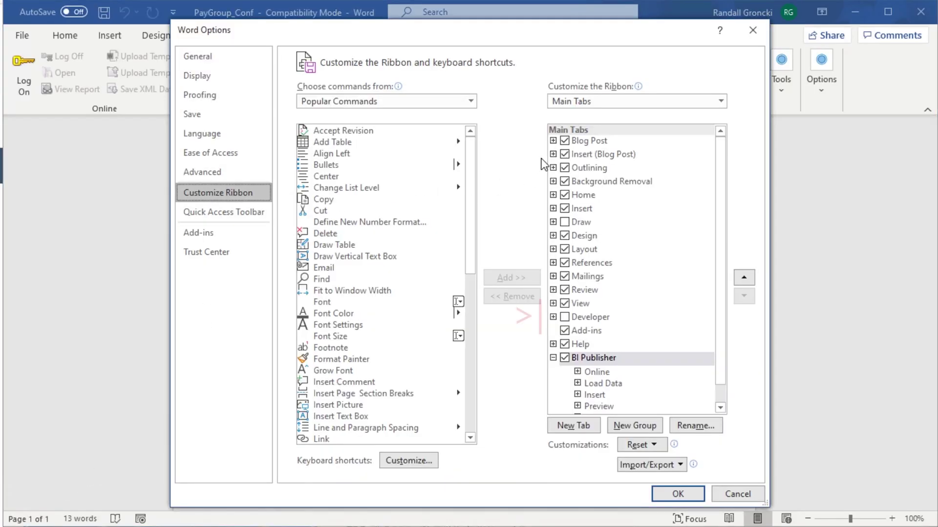
{"action": "left_click", "coordinate": [565, 317]}
{"action": "left_click", "coordinate": [669, 494]}
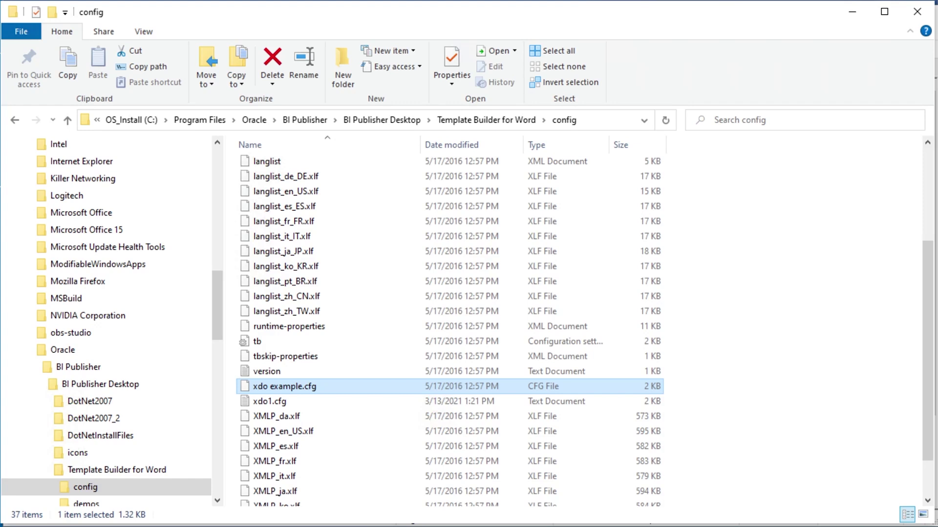
Step: Show the Template Builder config folder's full path as text in the address bar
{"action": "left_click", "coordinate": [592, 120]}
{"action": "left_click", "coordinate": [592, 121]}
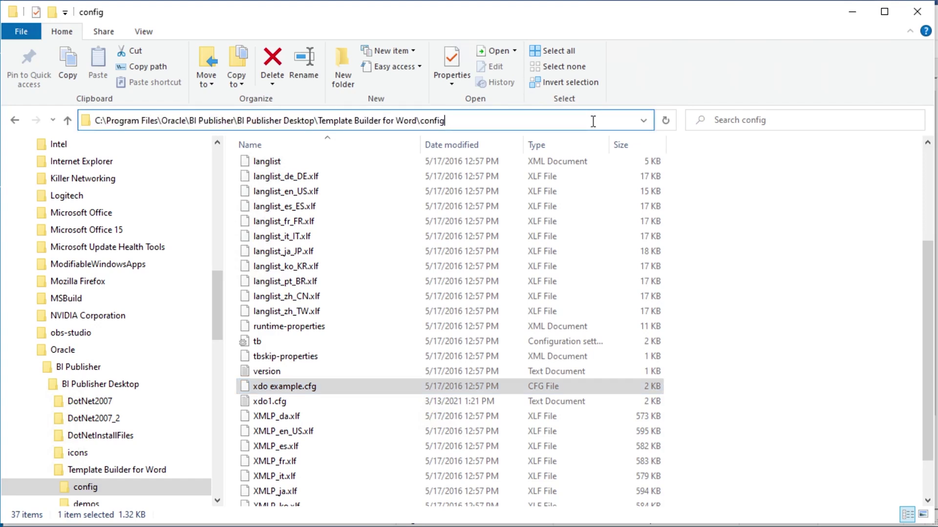
{"action": "left_click", "coordinate": [118, 122]}
{"action": "left_click", "coordinate": [453, 121]}
Step: Open xdo example.cfg in Notepad++ using Edit with Notepad++
{"action": "left_click", "coordinate": [348, 389]}
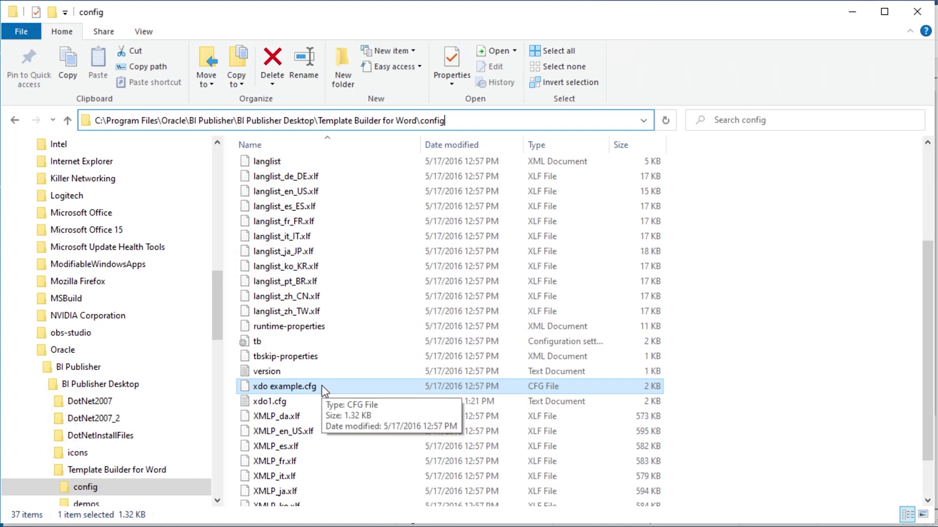
{"action": "right_click", "coordinate": [300, 386]}
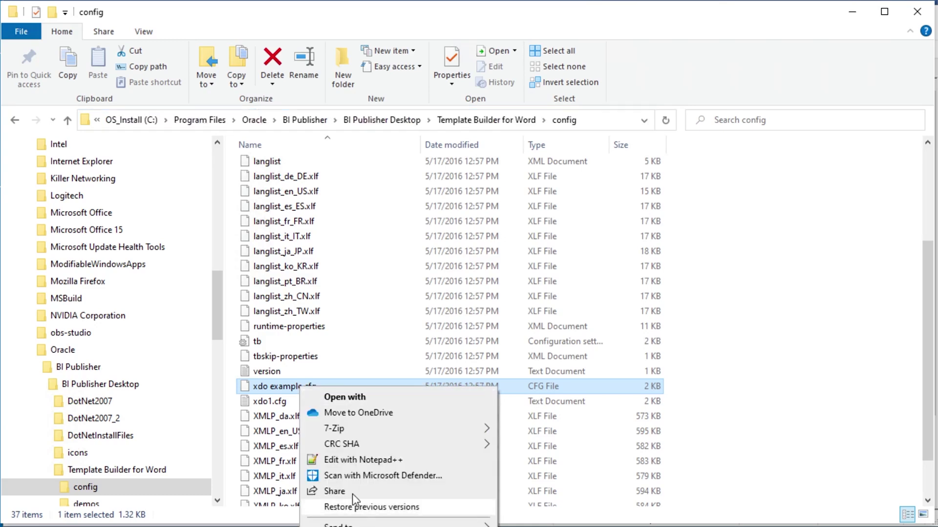
{"action": "left_click", "coordinate": [350, 460]}
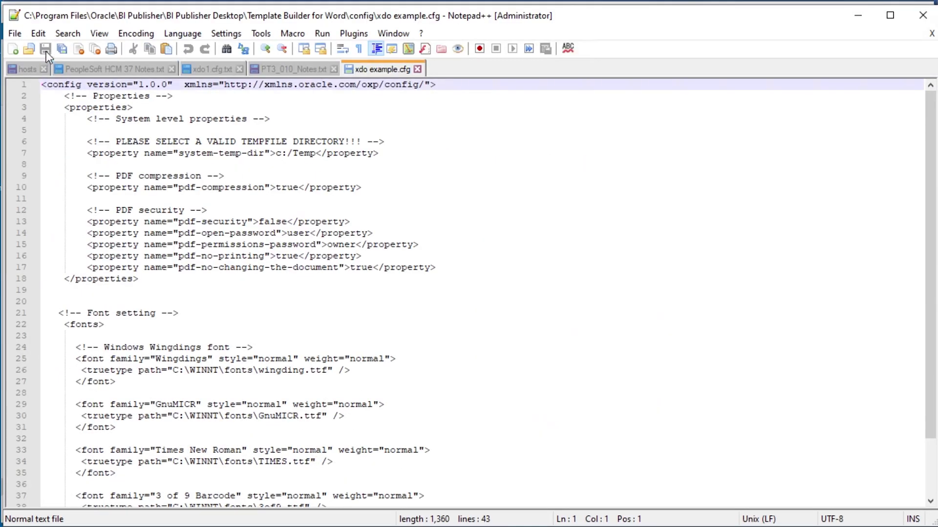
Step: Save the example configuration as xdo.cfg in the same config folder
{"action": "left_click", "coordinate": [14, 34]}
{"action": "left_click", "coordinate": [64, 162]}
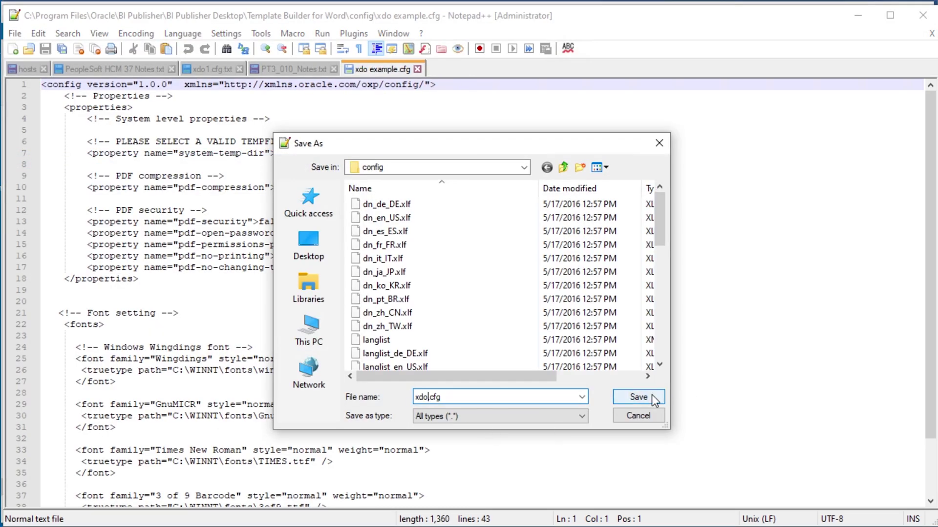
{"action": "left_click", "coordinate": [637, 396]}
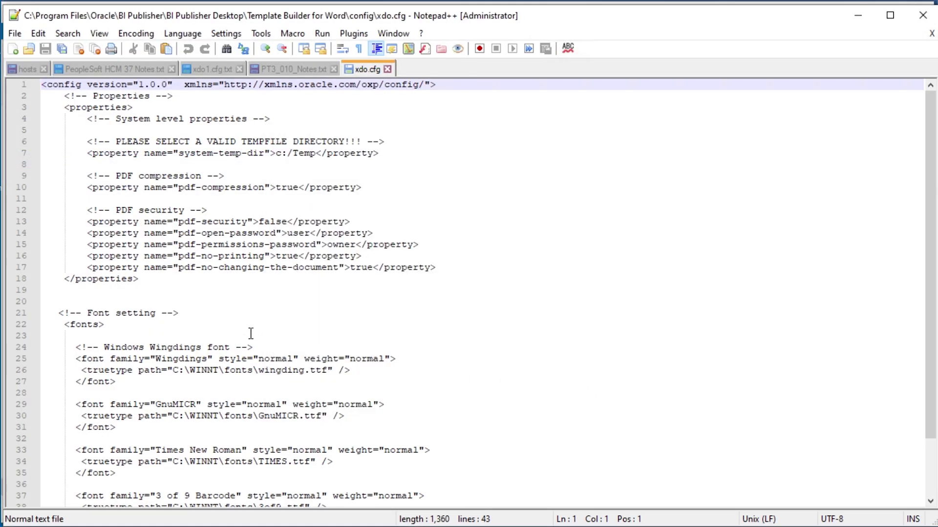
Step: Highlight the properties and fonts sections, then put the caret at the end of line 17
{"action": "left_click_drag", "start_coordinate": [70, 108], "coordinate": [98, 107]}
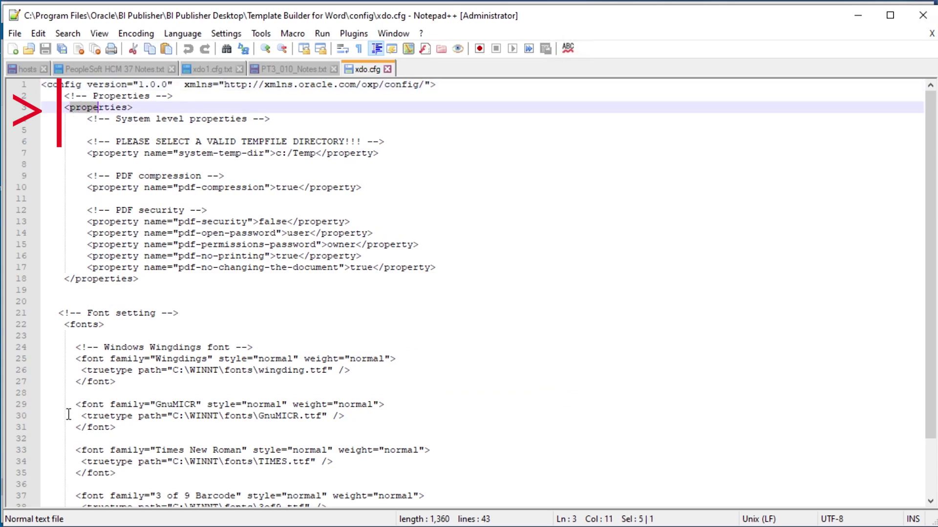
{"action": "left_click_drag", "start_coordinate": [75, 324], "coordinate": [87, 325]}
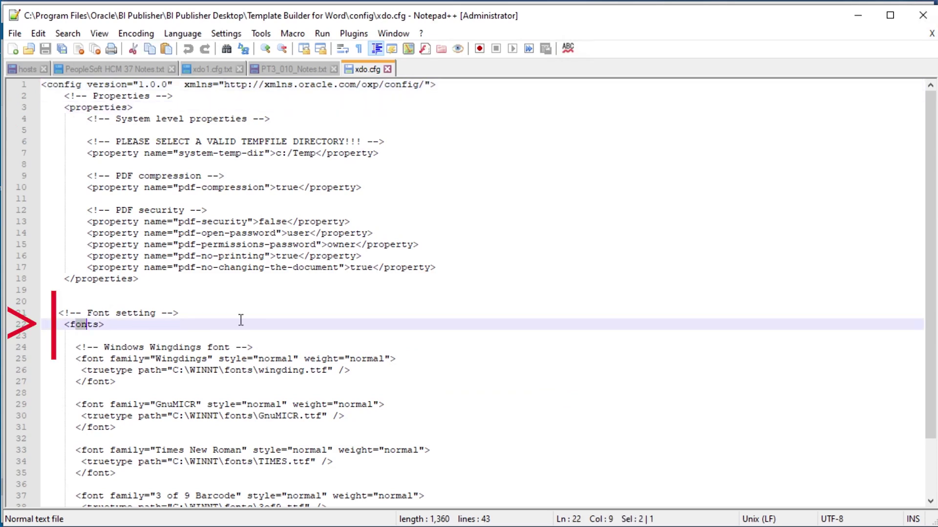
{"action": "left_click", "coordinate": [462, 268]}
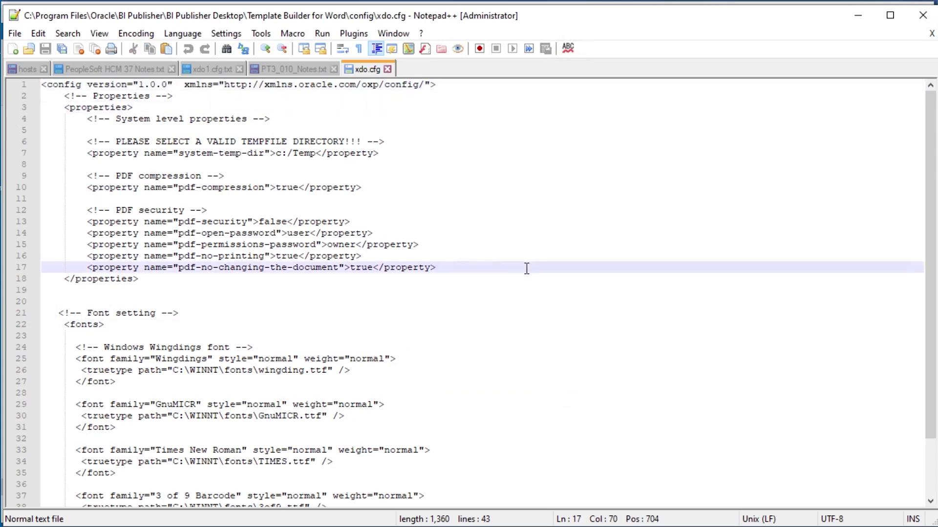
Step: Add the rtf-checkbox-glyph line Wingdings;254;168 after line 17 and highlight its font and codes
{"action": "key", "text": "Return"}
{"action": "type", "text": "<property name=\"rtf-checkbox-glyph\">Wingdings;254;168</property>"}
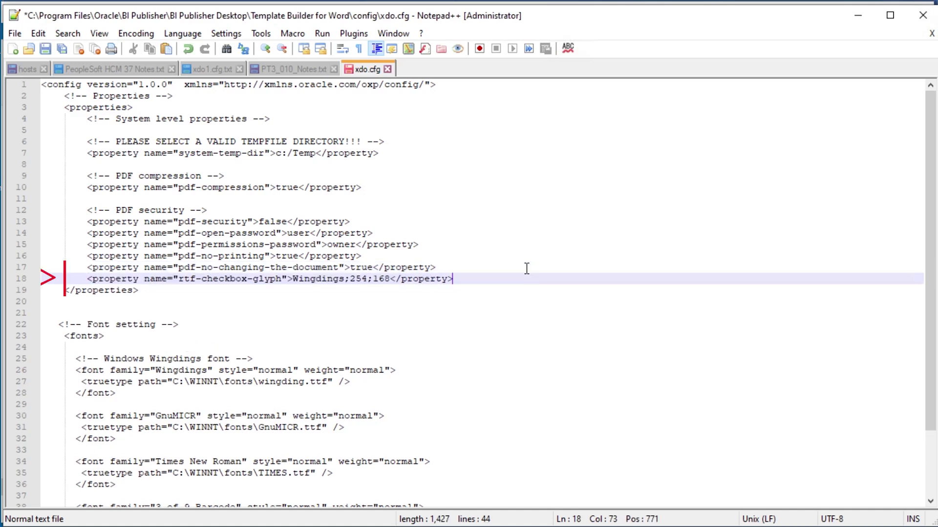
{"action": "left_click_drag", "start_coordinate": [178, 278], "coordinate": [277, 280]}
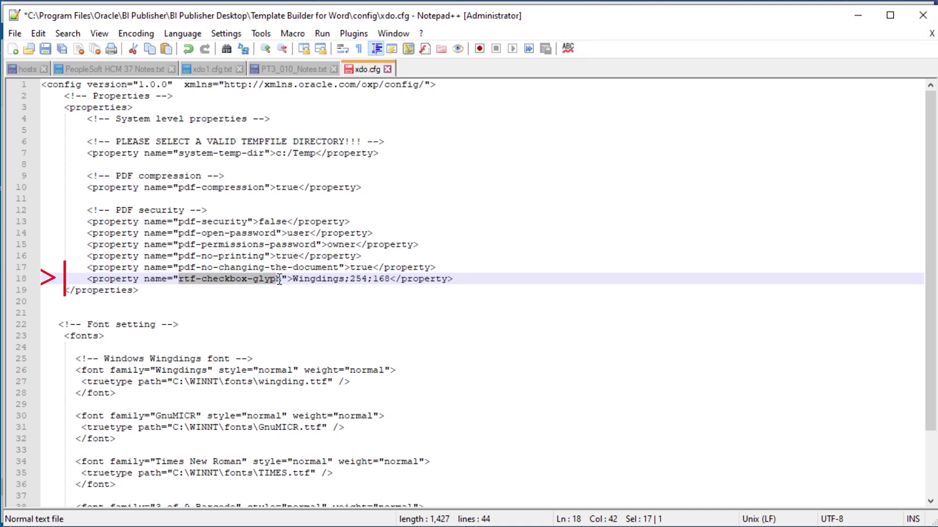
{"action": "double_click", "coordinate": [317, 279]}
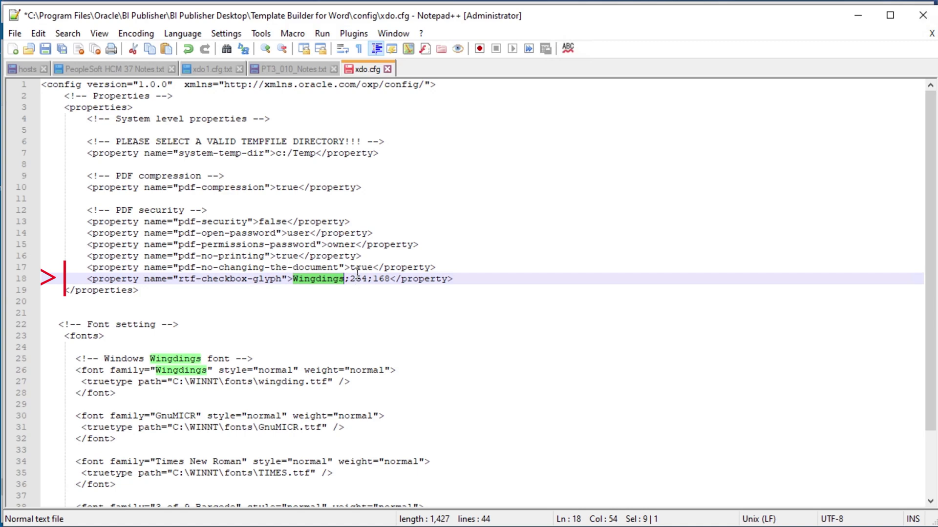
{"action": "double_click", "coordinate": [358, 278]}
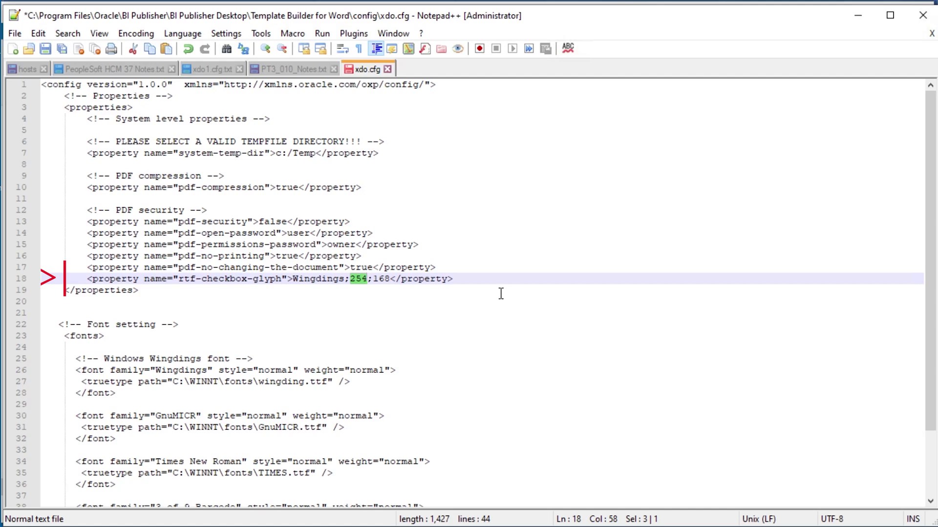
{"action": "double_click", "coordinate": [382, 279]}
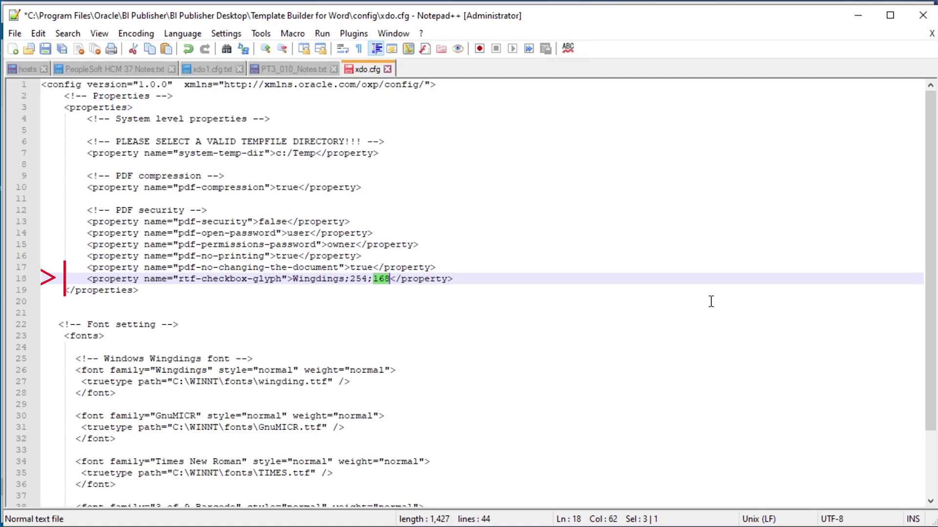
{"action": "double_click", "coordinate": [322, 281]}
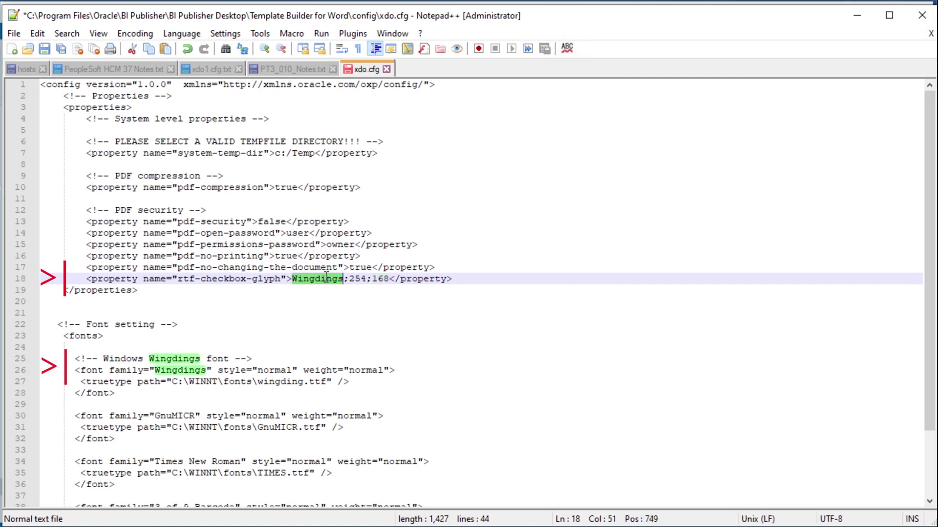
Step: Review the Wingdings, GnuMICR and Times New Roman font entries in the fonts section
{"action": "left_click", "coordinate": [190, 370]}
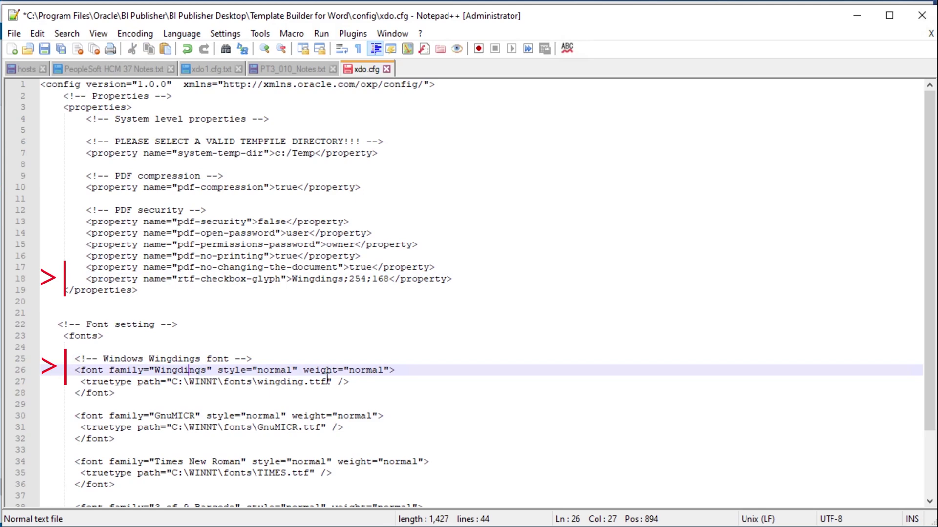
{"action": "left_click", "coordinate": [281, 427]}
{"action": "scroll", "coordinate": [414, 452], "scroll_direction": "down", "scroll_amount": 2}
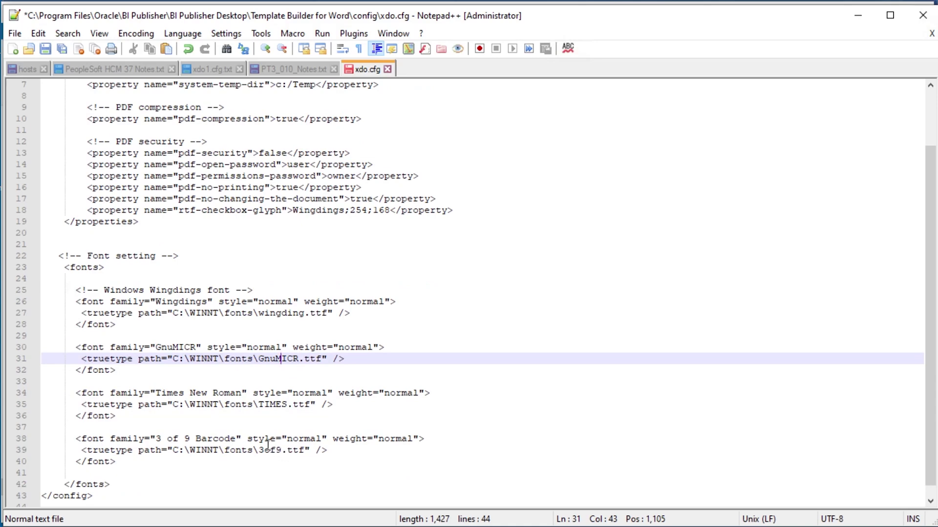
{"action": "left_click", "coordinate": [263, 406]}
{"action": "left_click", "coordinate": [268, 360]}
{"action": "scroll", "coordinate": [391, 395], "scroll_direction": "up", "scroll_amount": 2}
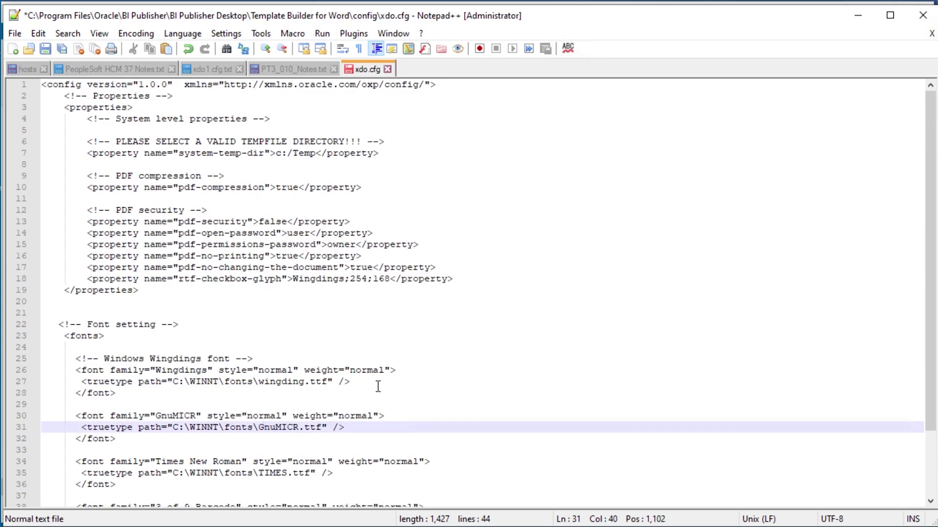
Step: Confirm system-temp-dir is c:/Temp, check the C drive temp folder exists, and save xdo.cfg
{"action": "double_click", "coordinate": [93, 154]}
{"action": "left_click", "coordinate": [200, 150]}
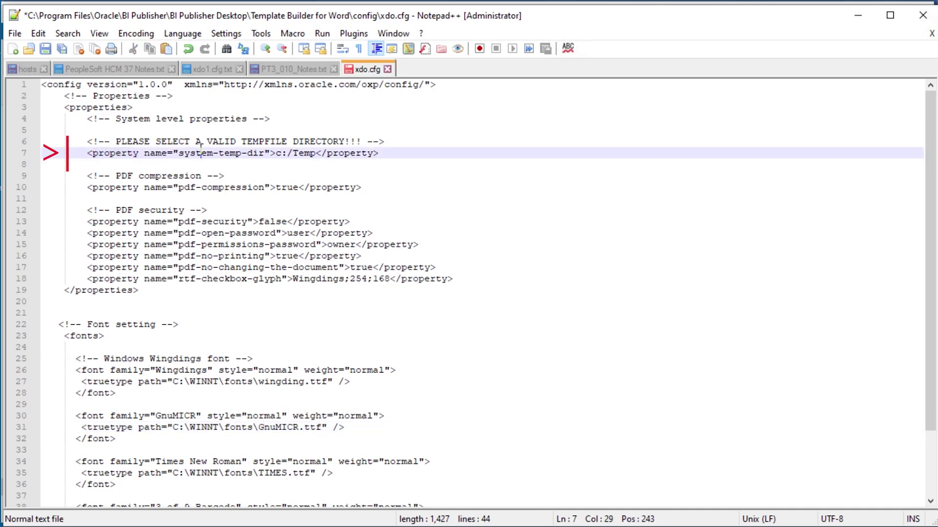
{"action": "left_click_drag", "start_coordinate": [276, 153], "coordinate": [320, 156]}
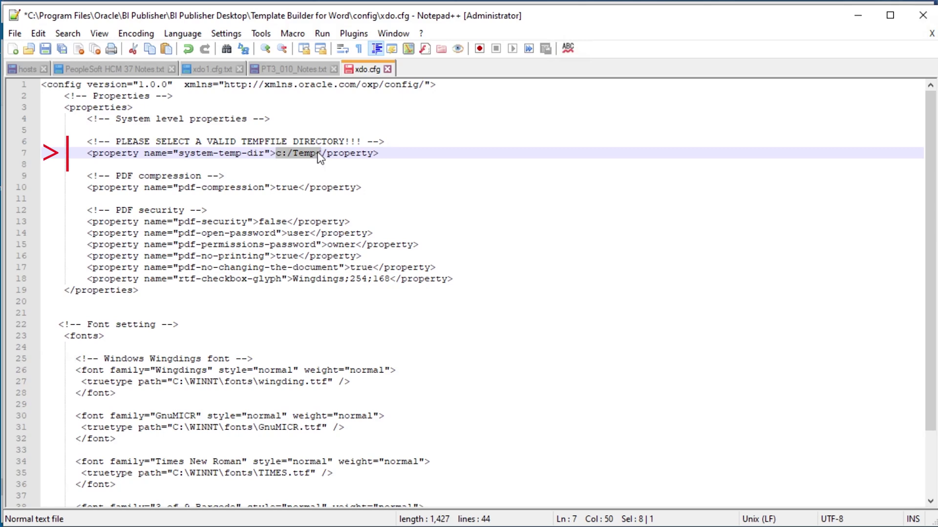
{"action": "key", "text": "alt+Tab"}
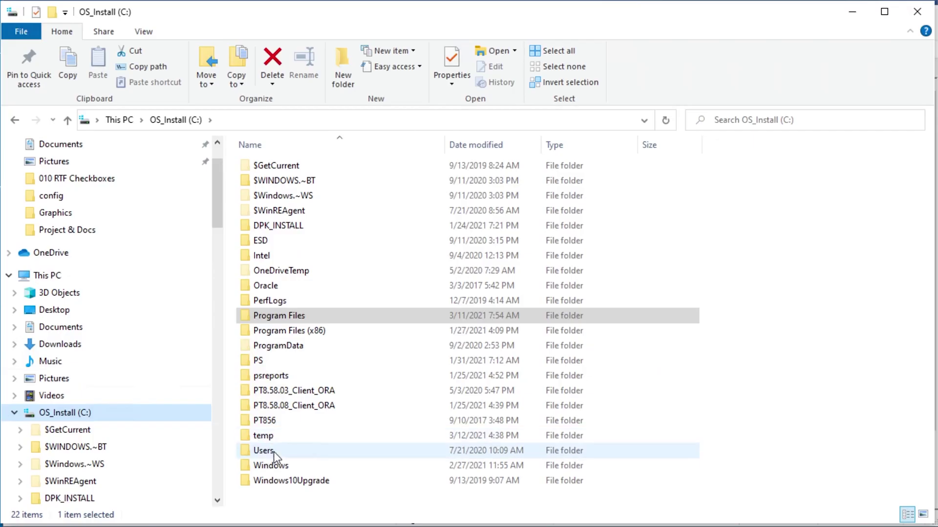
{"action": "left_click", "coordinate": [270, 437]}
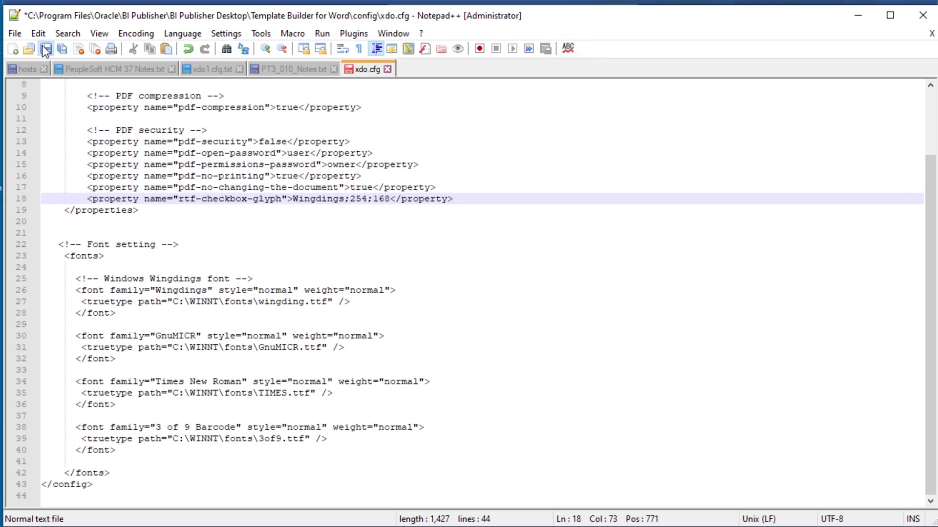
{"action": "left_click", "coordinate": [45, 49]}
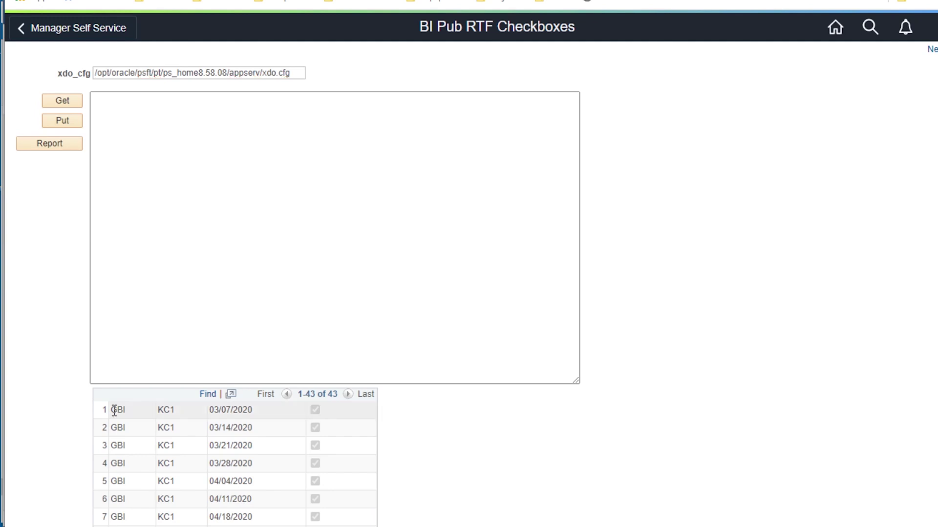
Step: Load the xdo.cfg contents into PeopleSoft with Get
{"action": "scroll", "coordinate": [114, 409], "scroll_direction": "down", "scroll_amount": 5}
{"action": "scroll", "coordinate": [114, 409], "scroll_direction": "up", "scroll_amount": 3}
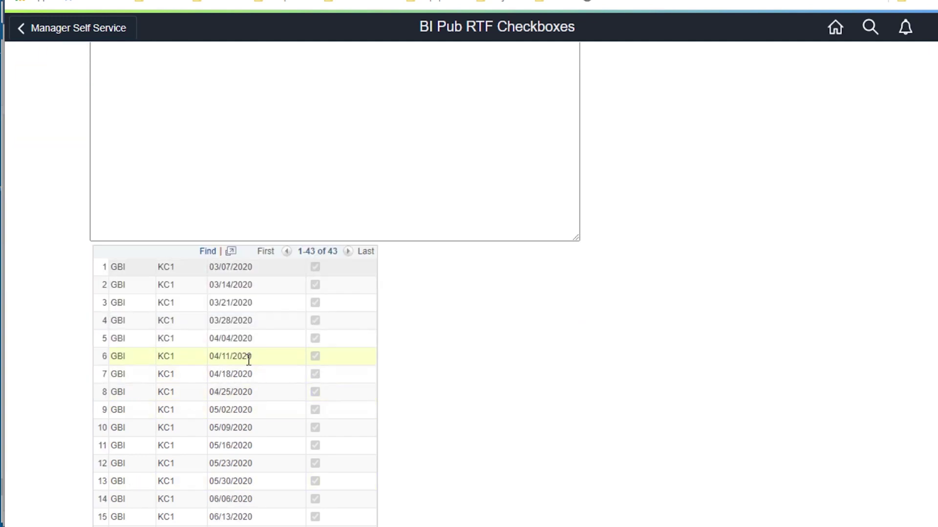
{"action": "scroll", "coordinate": [287, 367], "scroll_direction": "down", "scroll_amount": 5}
{"action": "scroll", "coordinate": [293, 461], "scroll_direction": "down", "scroll_amount": 3}
{"action": "scroll", "coordinate": [293, 461], "scroll_direction": "up", "scroll_amount": 10}
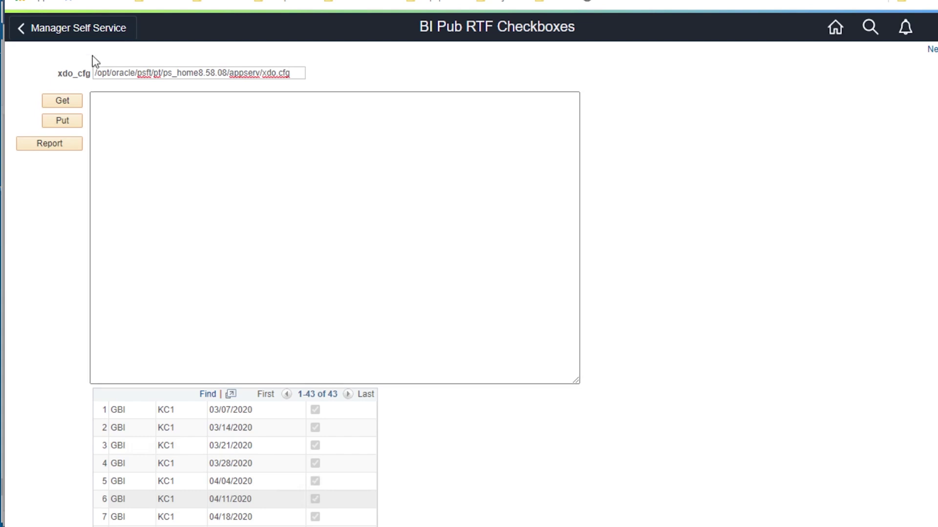
{"action": "left_click", "coordinate": [49, 102]}
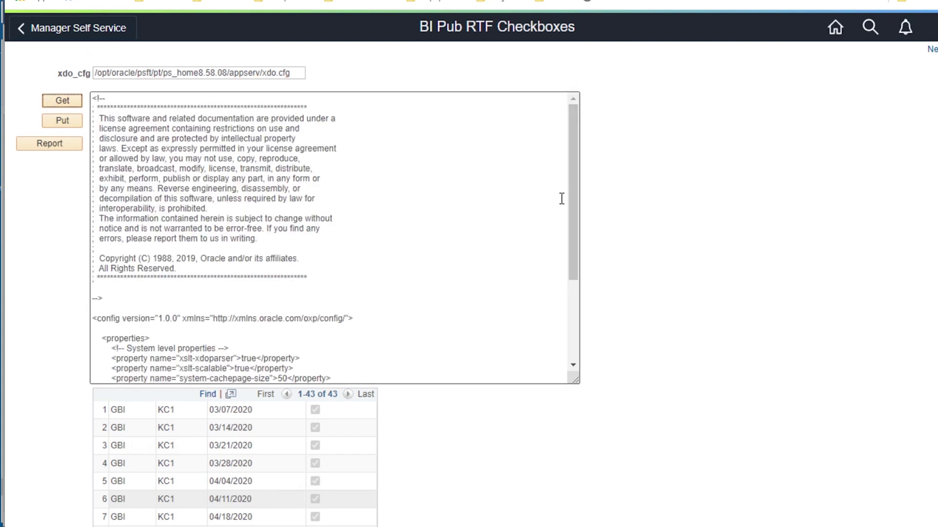
Step: Select the rtf-checkbox-glyph property line and generate the X_PAY_CONFIR.pdf report
{"action": "left_click_drag", "start_coordinate": [568, 186], "coordinate": [588, 296]}
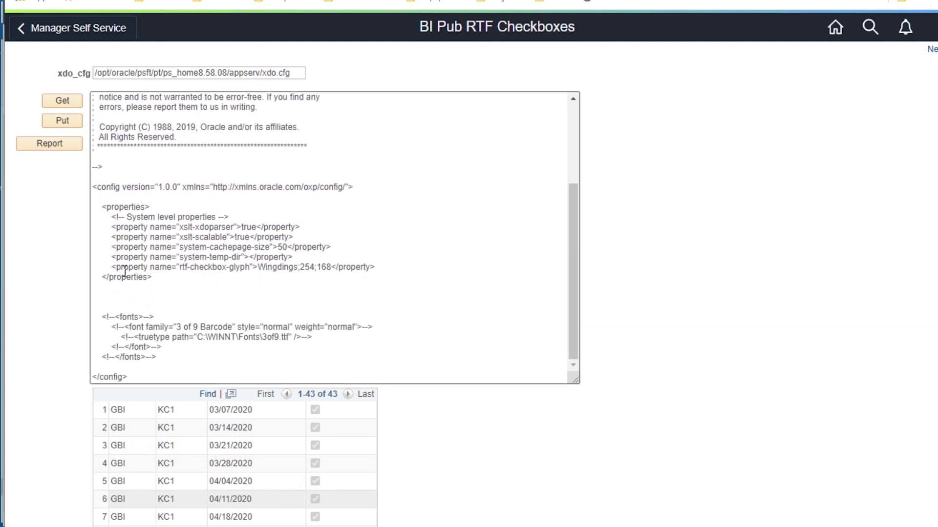
{"action": "left_click_drag", "start_coordinate": [104, 268], "coordinate": [386, 266]}
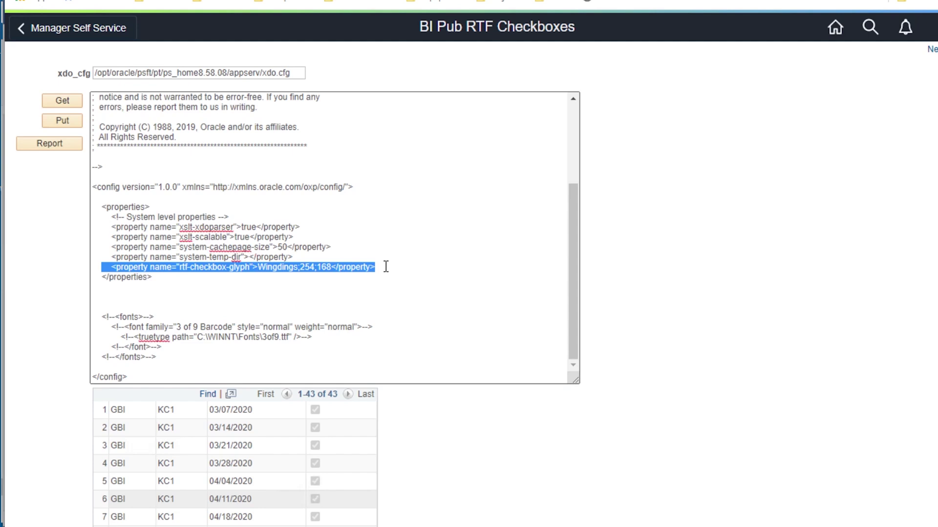
{"action": "left_click", "coordinate": [72, 144]}
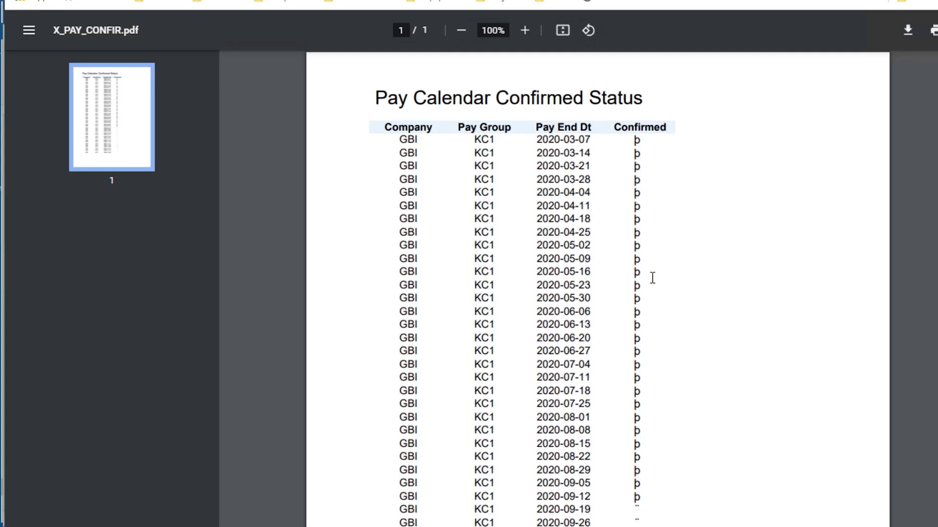
Step: Scroll through the PDF's Confirmed column showing þ glyph characters
{"action": "scroll", "coordinate": [645, 423], "scroll_direction": "down", "scroll_amount": 4}
{"action": "scroll", "coordinate": [643, 422], "scroll_direction": "up", "scroll_amount": 4}
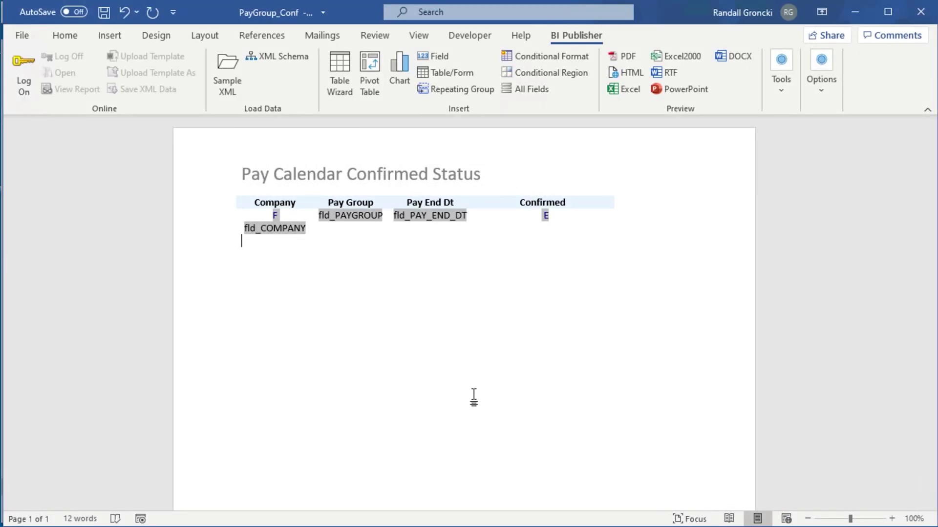
Step: Insert the fld_PAY_CONFIRM_RUN field into the Confirmed cell via BI Publisher > Field
{"action": "left_click", "coordinate": [535, 215]}
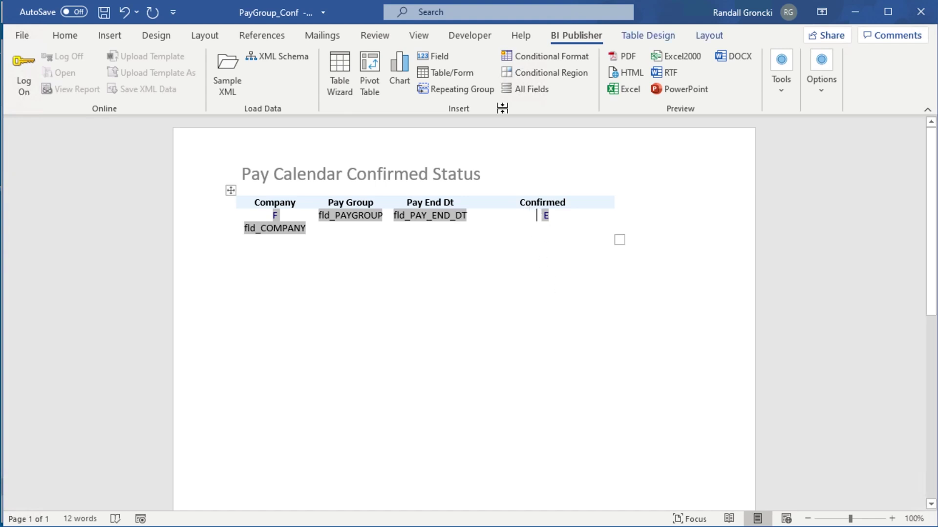
{"action": "left_click", "coordinate": [435, 51]}
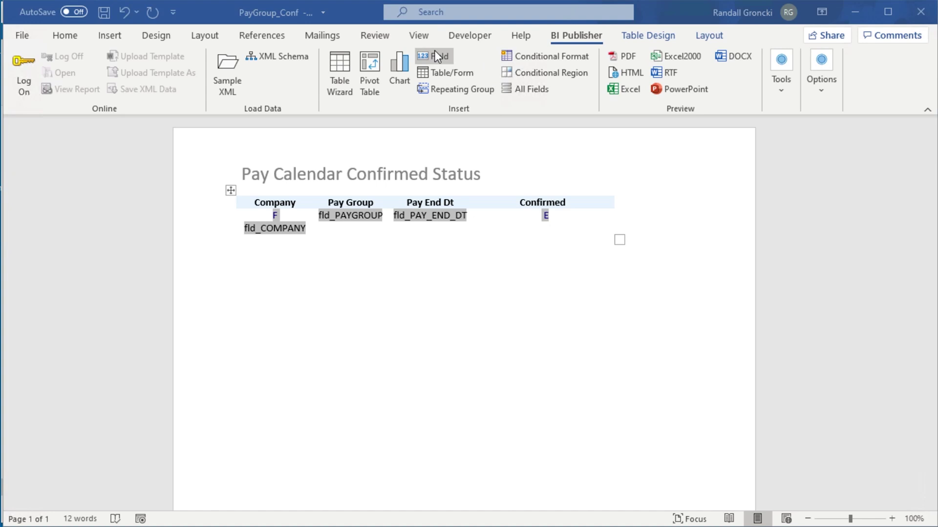
{"action": "left_click_drag", "start_coordinate": [440, 104], "coordinate": [95, 161]}
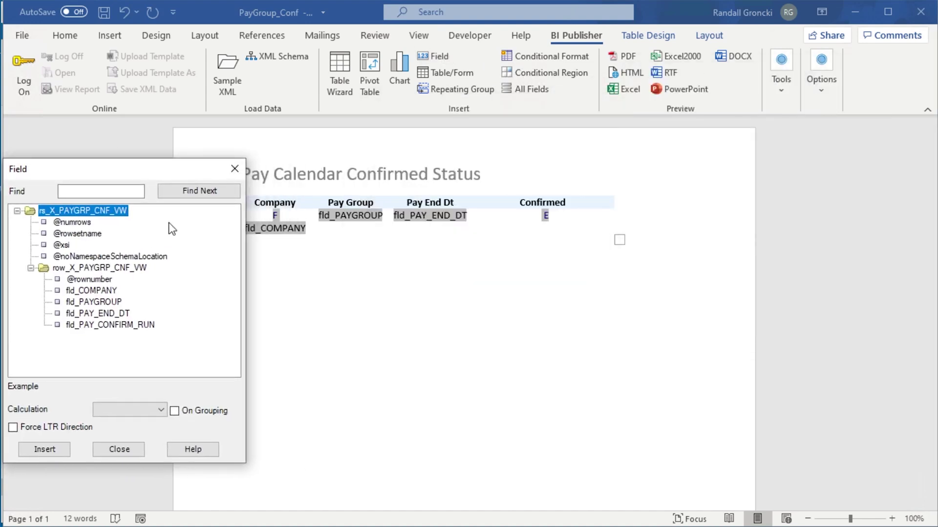
{"action": "left_click", "coordinate": [130, 324]}
{"action": "left_click", "coordinate": [59, 452]}
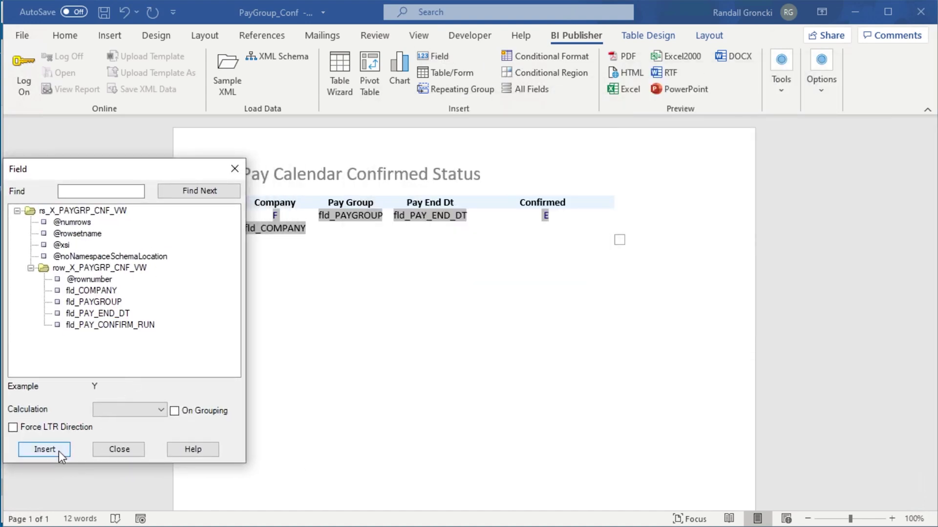
{"action": "left_click", "coordinate": [132, 449]}
Step: Preview the template as a PDF showing Y and N values, then close the preview
{"action": "left_click", "coordinate": [621, 56]}
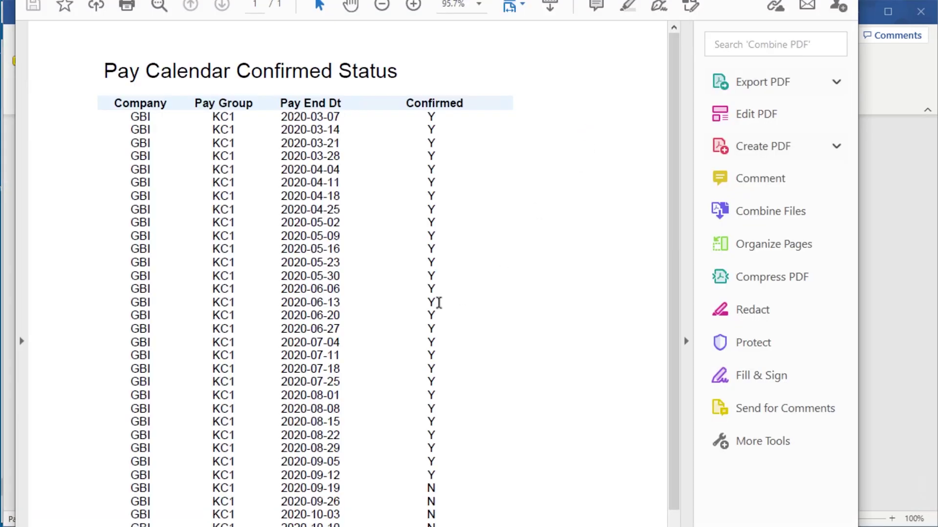
{"action": "scroll", "coordinate": [438, 303], "scroll_direction": "down", "scroll_amount": 3}
{"action": "scroll", "coordinate": [432, 423], "scroll_direction": "up", "scroll_amount": 3}
{"action": "key", "text": "alt+F4"}
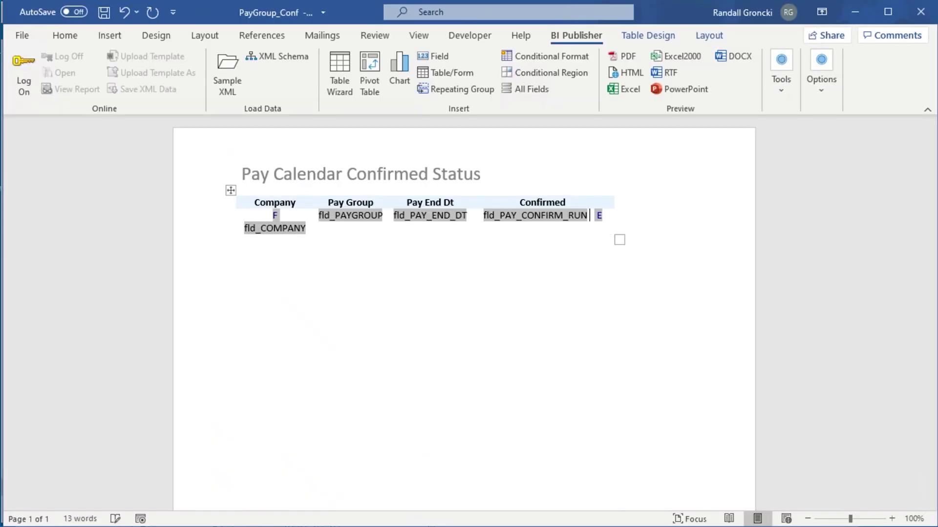
Step: Enable Design Mode and insert a legacy Check Box Form Field after fld_PAY_CONFIRM_RUN
{"action": "left_click", "coordinate": [561, 76]}
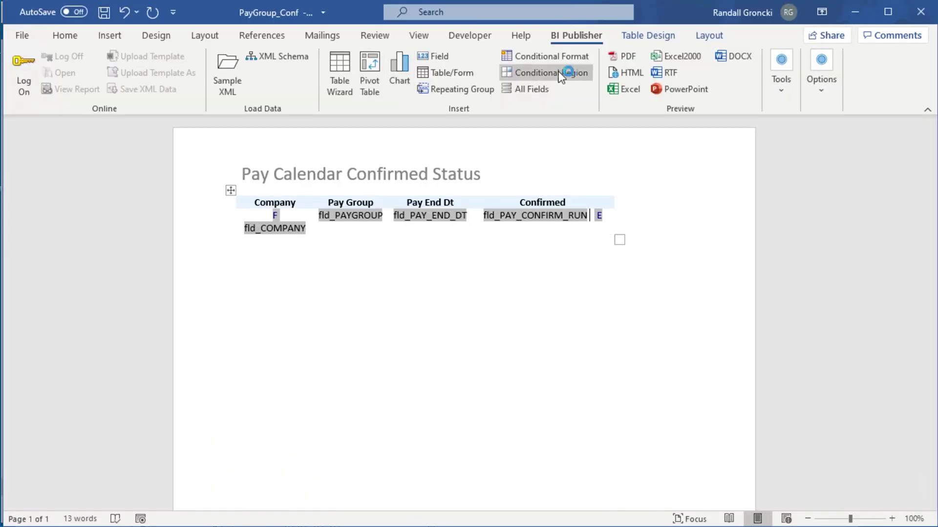
{"action": "left_click", "coordinate": [487, 37]}
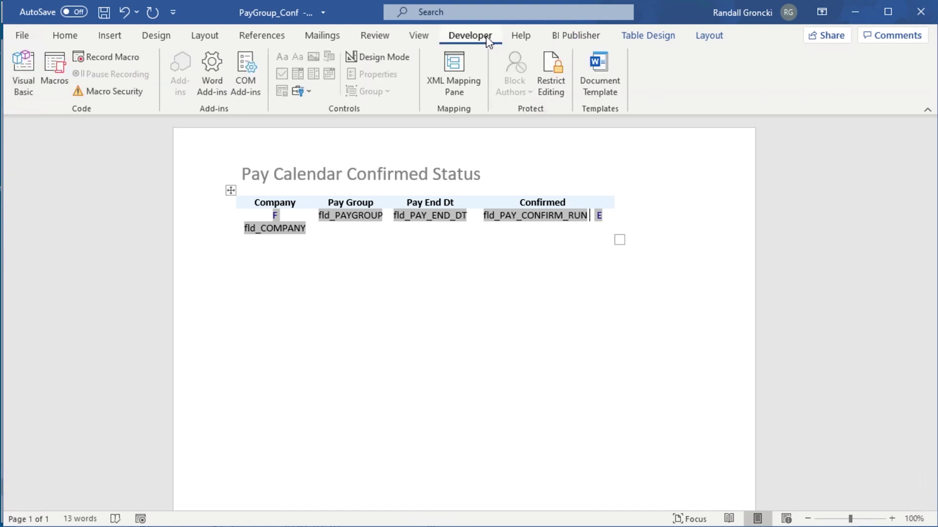
{"action": "left_click", "coordinate": [400, 56]}
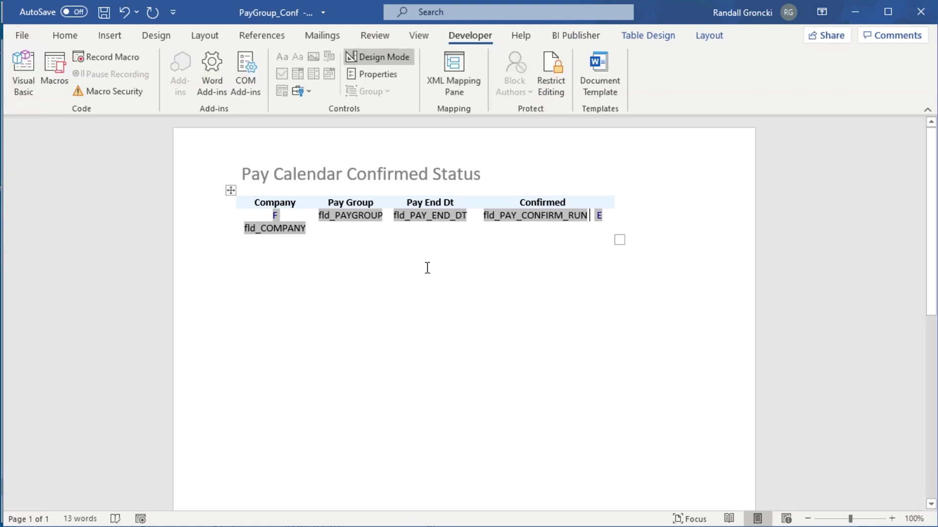
{"action": "left_click", "coordinate": [309, 91]}
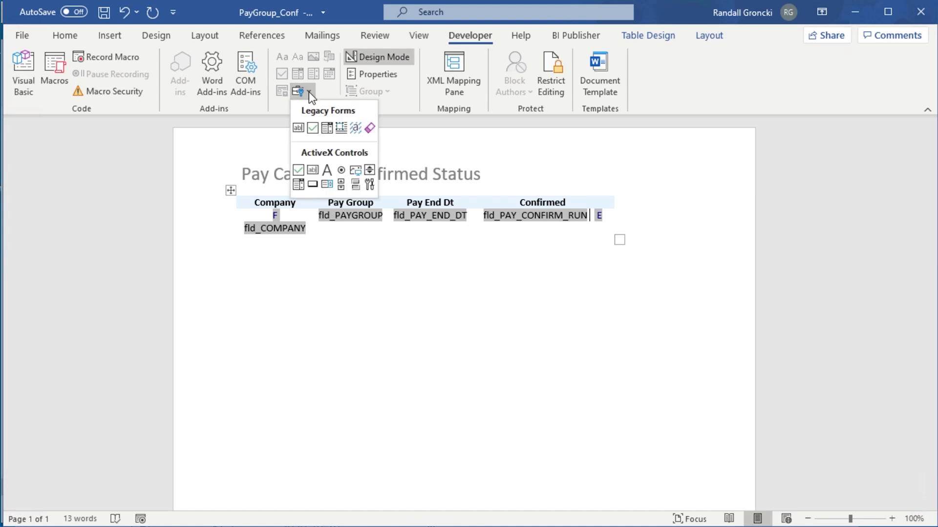
{"action": "left_click", "coordinate": [312, 128]}
Step: Select the new field's display text, close its BI Publisher Properties, and open the check box options
{"action": "left_click", "coordinate": [301, 174]}
{"action": "left_click_drag", "start_coordinate": [302, 175], "coordinate": [148, 176]}
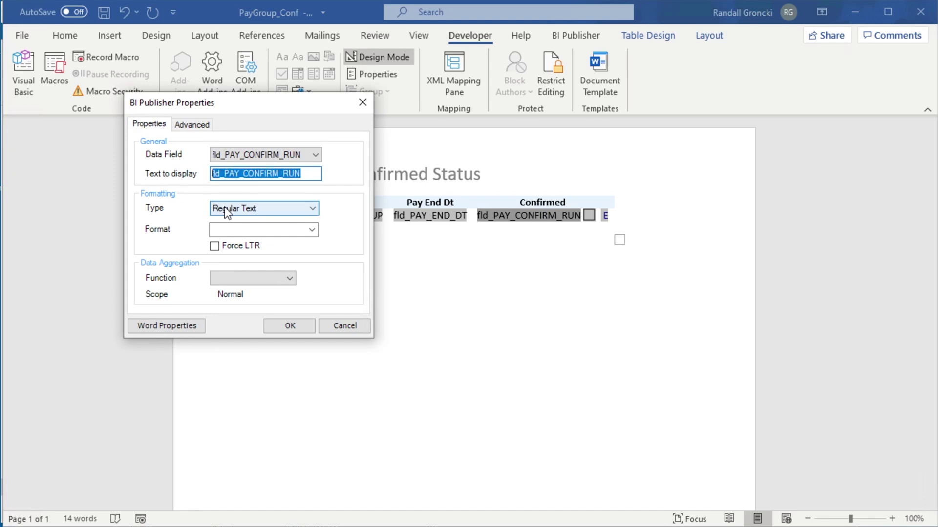
{"action": "key", "text": "Return"}
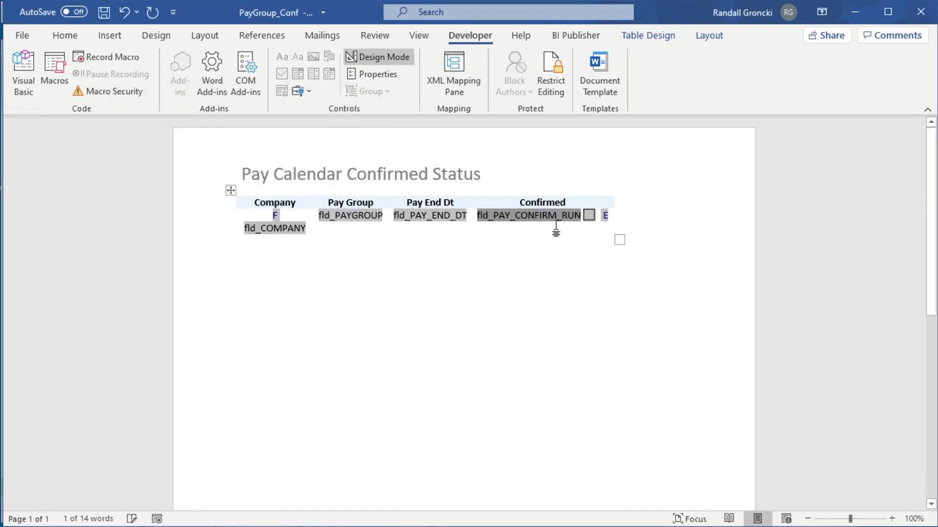
{"action": "double_click", "coordinate": [590, 215]}
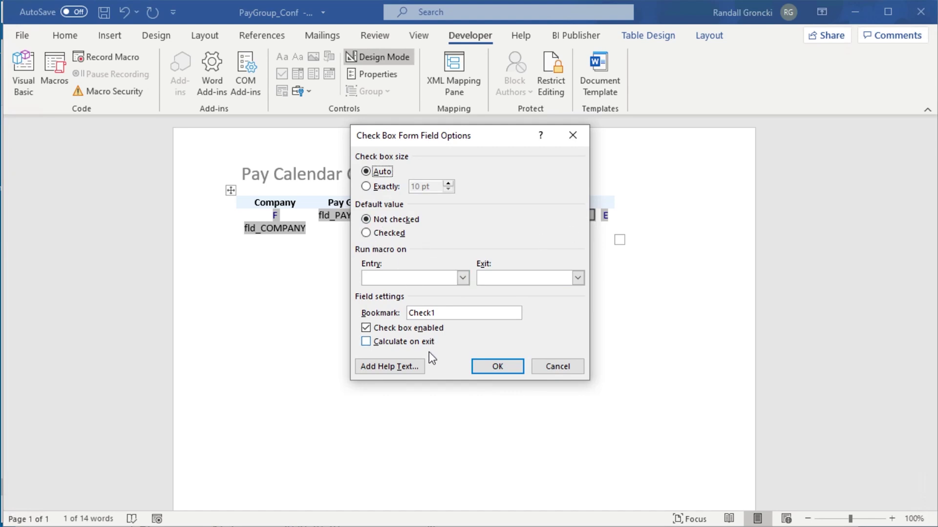
Step: Set the check box's own status-bar help text to <?fld_PAY_CONFIRM_RUN='Y'?> and confirm both dialogs
{"action": "left_click", "coordinate": [418, 367]}
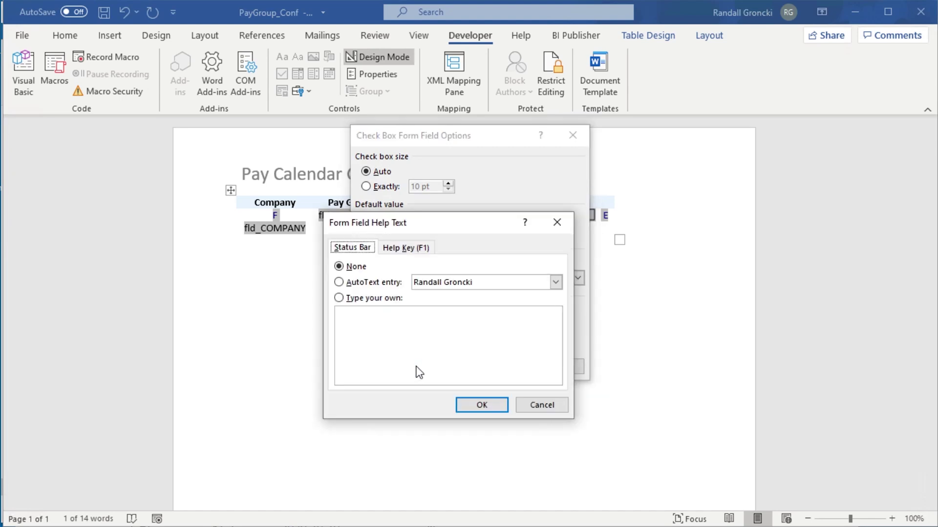
{"action": "left_click", "coordinate": [431, 320]}
{"action": "type", "text": "<"}
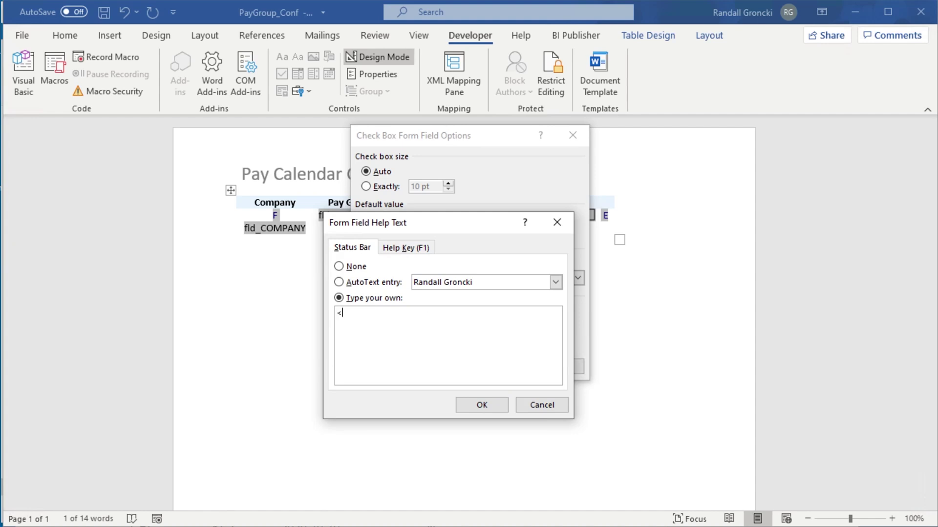
{"action": "type", "text": "?fld_PAY_CONFIRM_RUN"}
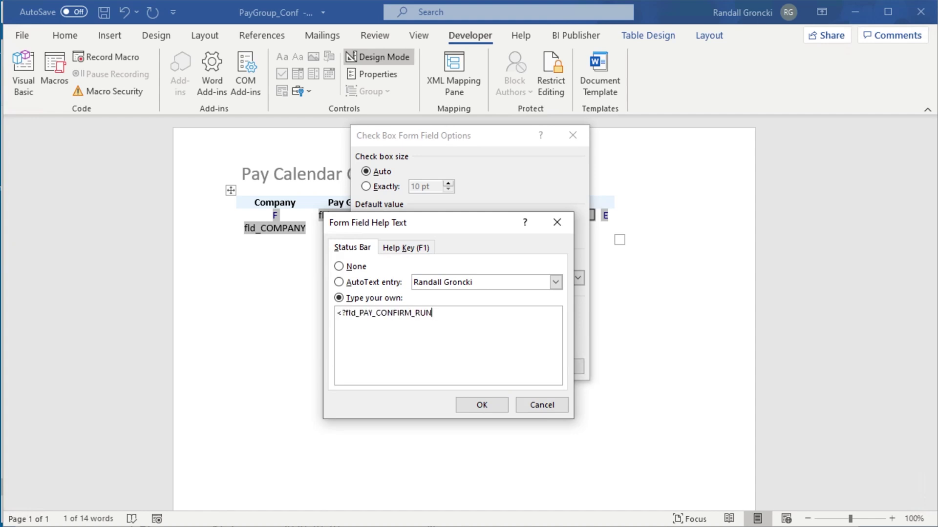
{"action": "type", "text": "='Y'?>"}
{"action": "left_click", "coordinate": [497, 402]}
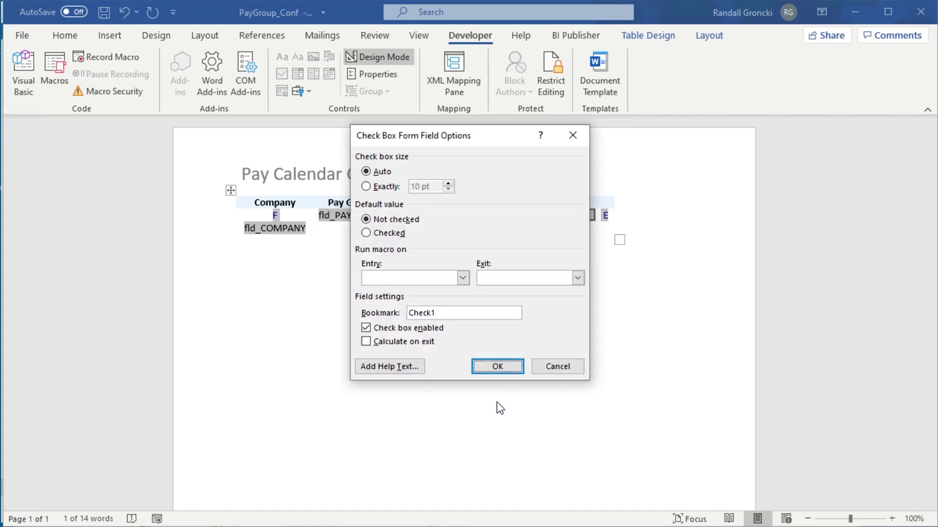
{"action": "left_click", "coordinate": [493, 370]}
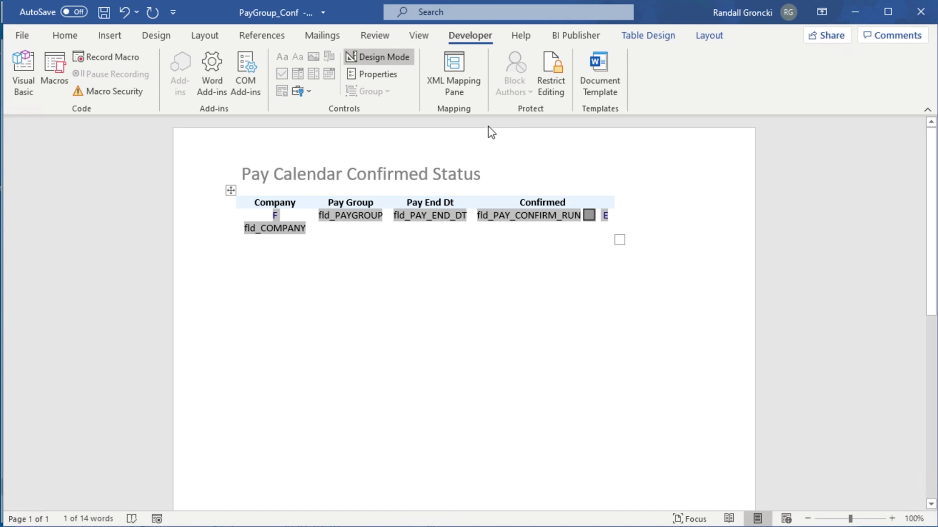
{"action": "left_click", "coordinate": [585, 36]}
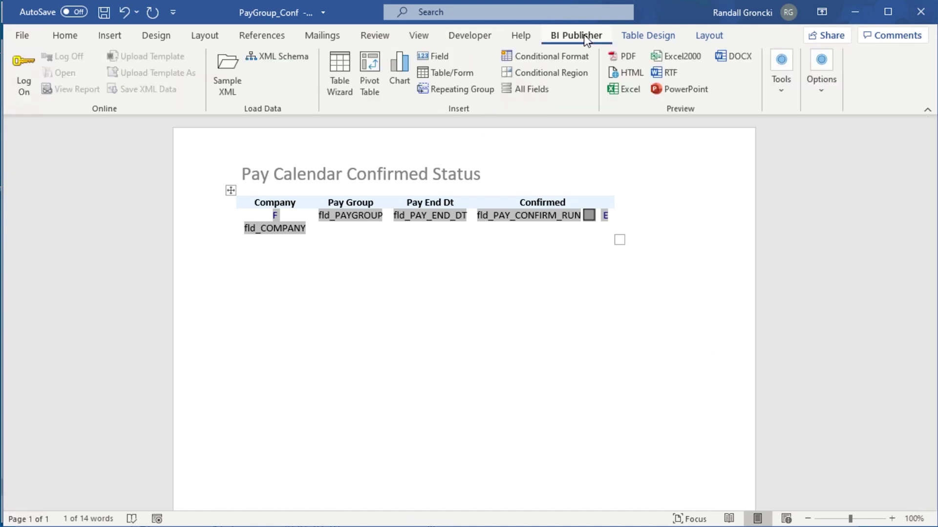
Step: Preview the template as a PDF, checking Y rows show ticked boxes and N rows empty ones
{"action": "left_click", "coordinate": [623, 61]}
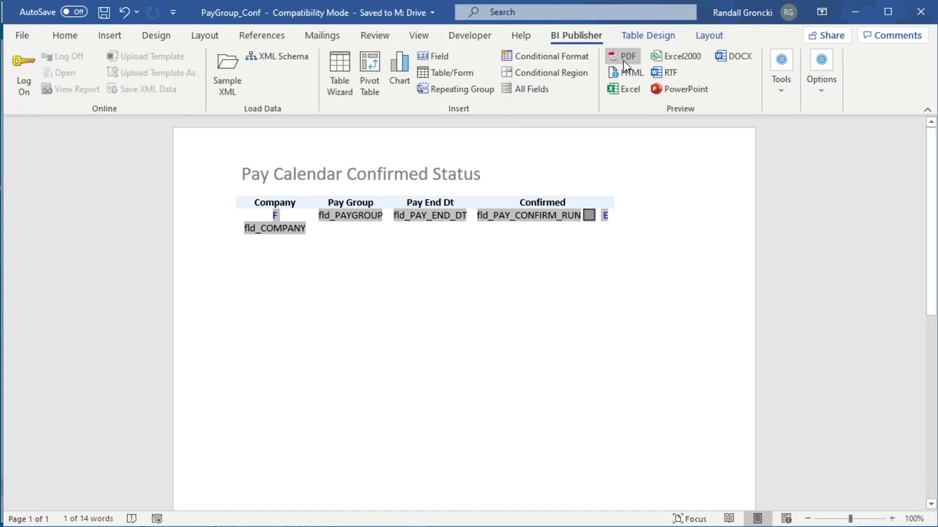
{"action": "scroll", "coordinate": [498, 237], "scroll_direction": "down", "scroll_amount": 5}
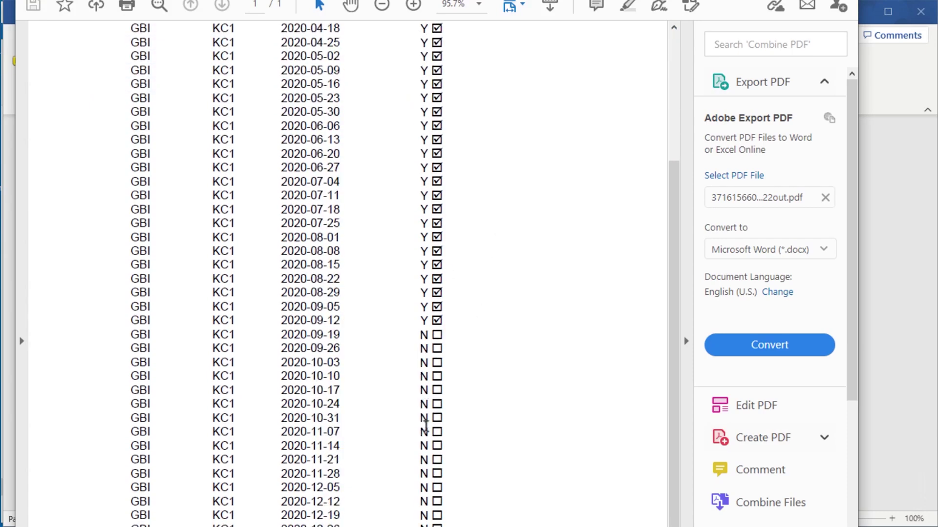
{"action": "scroll", "coordinate": [425, 426], "scroll_direction": "up", "scroll_amount": 5}
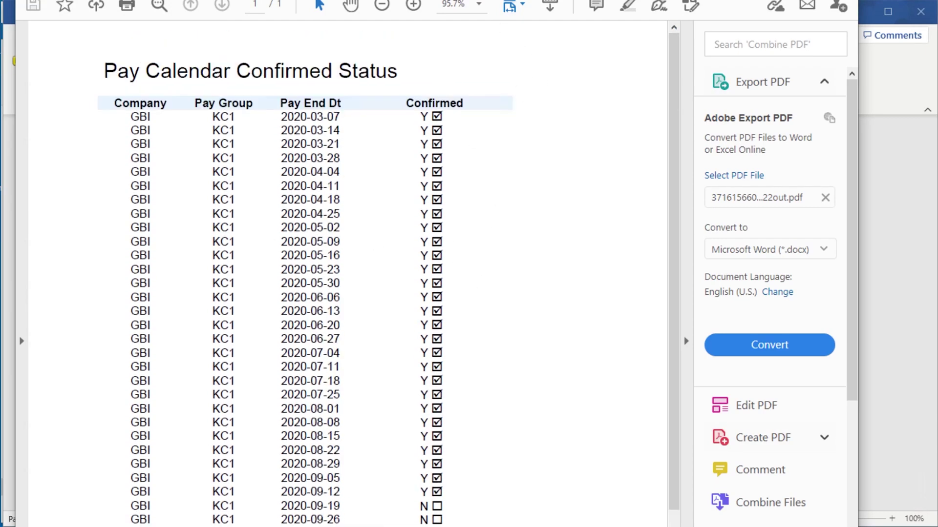
{"action": "key", "text": "alt+Tab"}
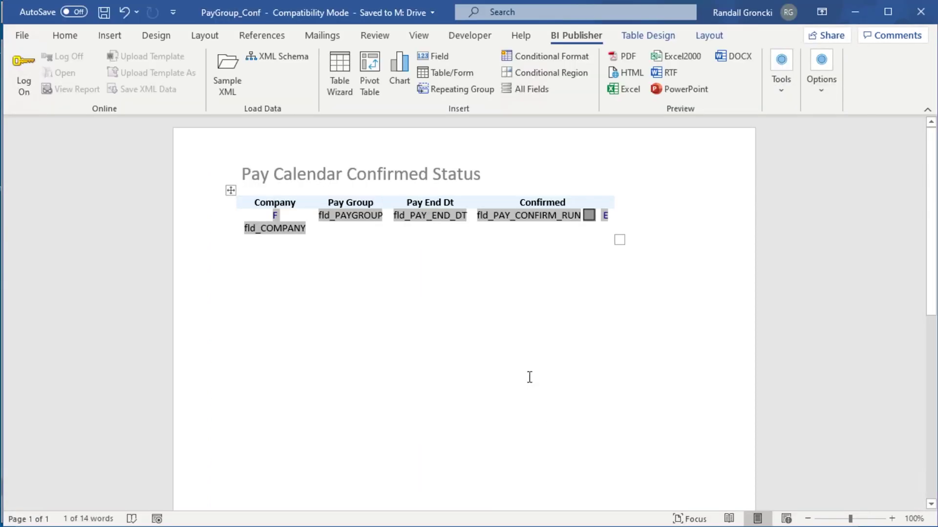